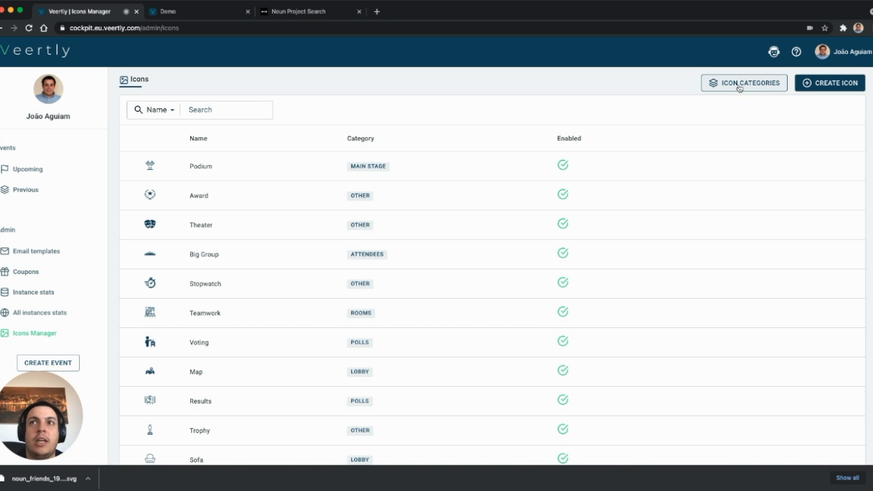
Add a new icon category named Test
{"action": "left_click", "coordinate": [739, 84]}
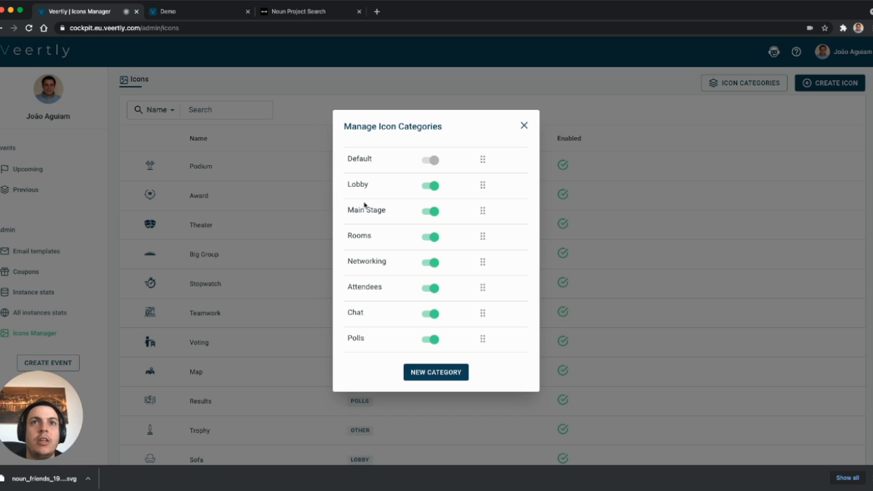
{"action": "left_click", "coordinate": [441, 373]}
{"action": "left_click", "coordinate": [377, 352]}
{"action": "type", "text": "Test"}
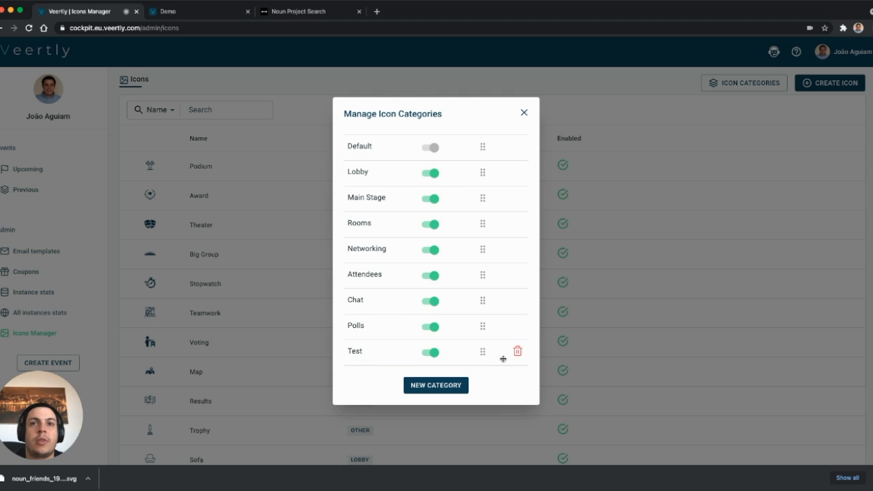
Delete the Test category and close the icon category manager
{"action": "left_click", "coordinate": [518, 351]}
{"action": "left_click", "coordinate": [617, 278]}
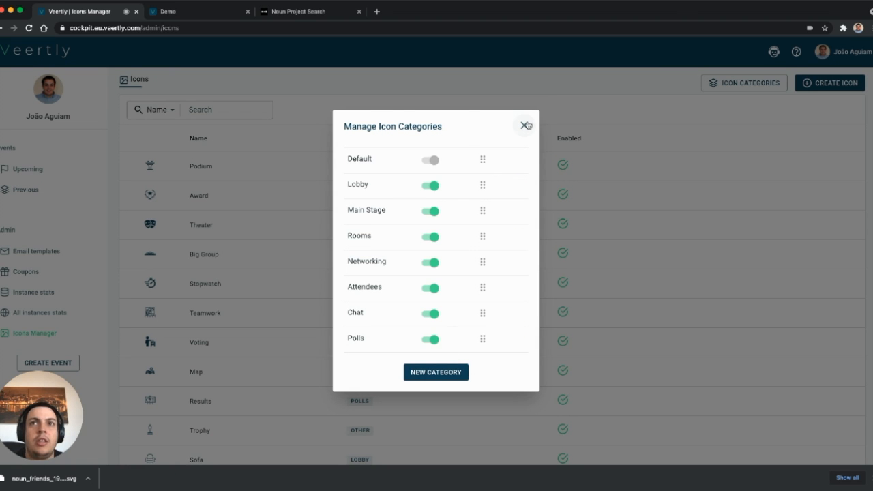
{"action": "left_click", "coordinate": [525, 125]}
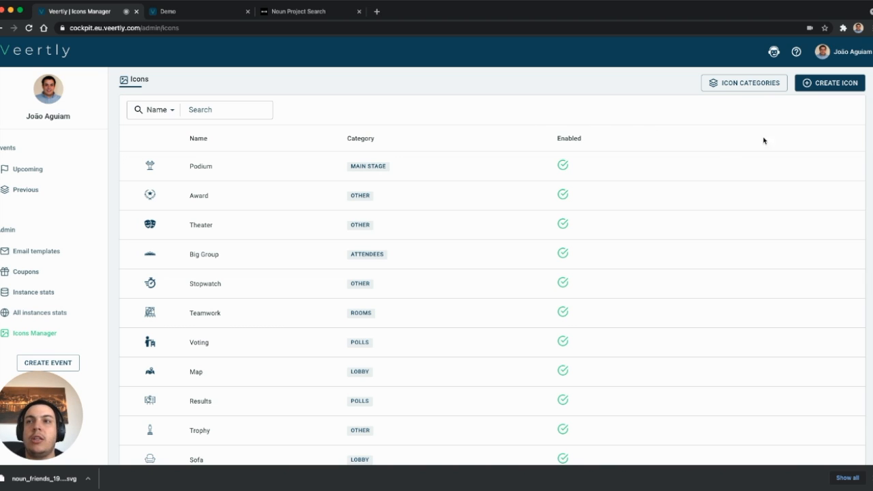
Start a new icon and assign it to the Attendees category
{"action": "left_click", "coordinate": [815, 88]}
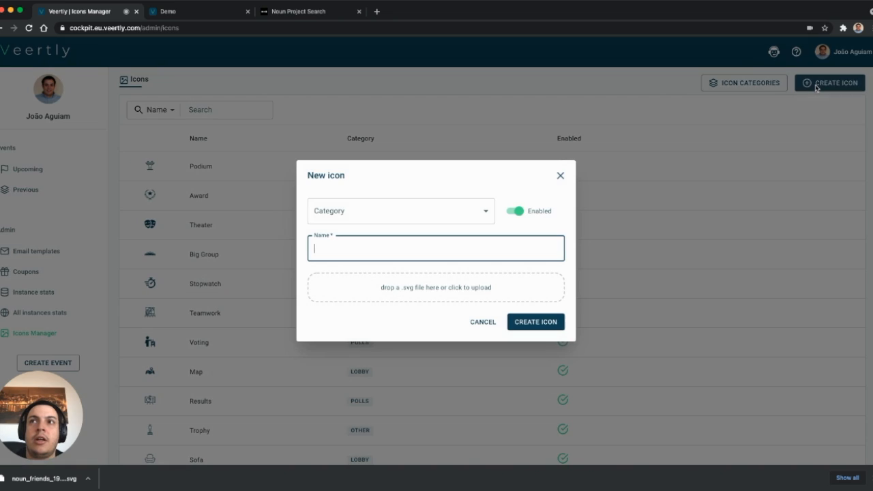
{"action": "left_click", "coordinate": [434, 205]}
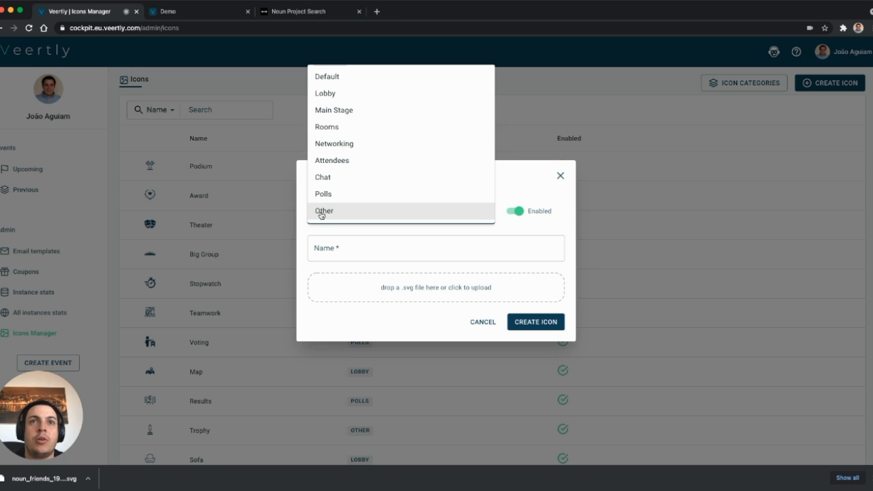
{"action": "left_click", "coordinate": [532, 233]}
{"action": "left_click", "coordinate": [413, 216]}
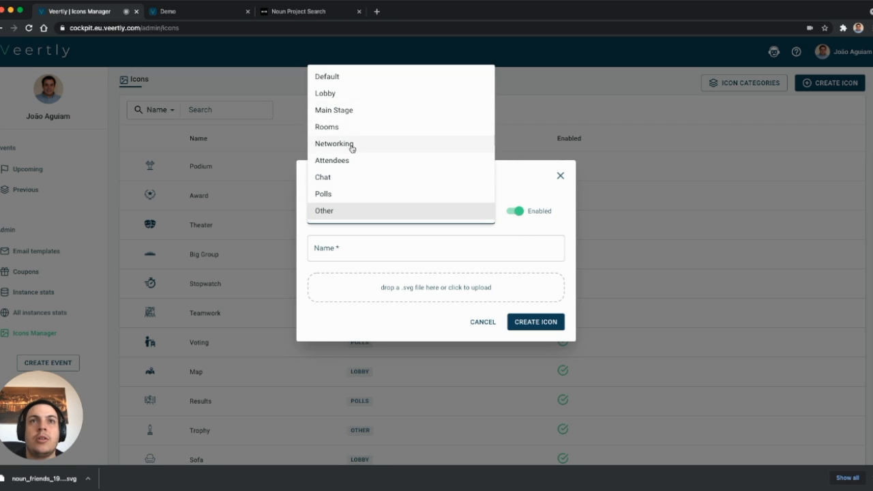
{"action": "left_click", "coordinate": [351, 161]}
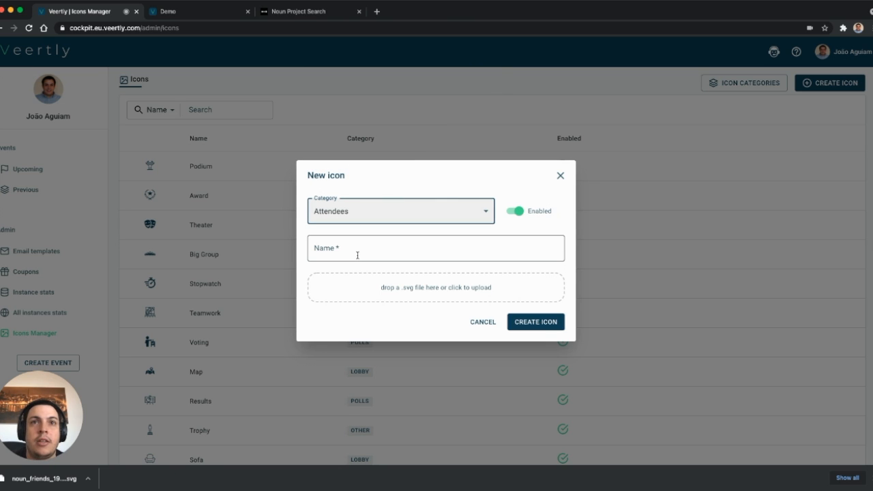
View the source icon on the Noun Project site, then return and name the new icon Friends
{"action": "left_click", "coordinate": [293, 12]}
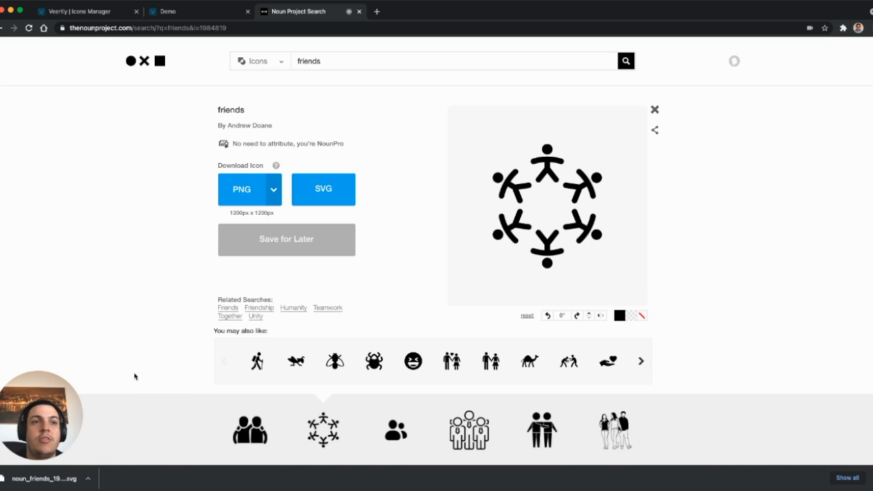
{"action": "left_click", "coordinate": [93, 11]}
{"action": "left_click", "coordinate": [366, 251]}
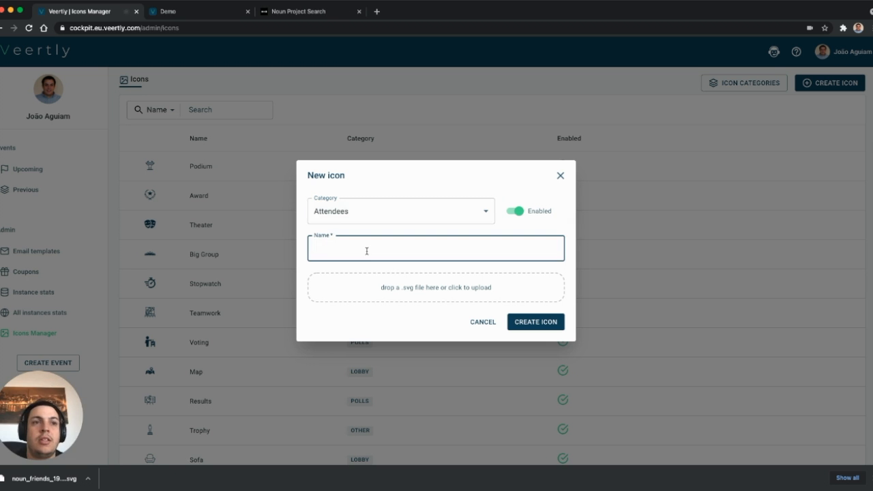
{"action": "type", "text": "Friends"}
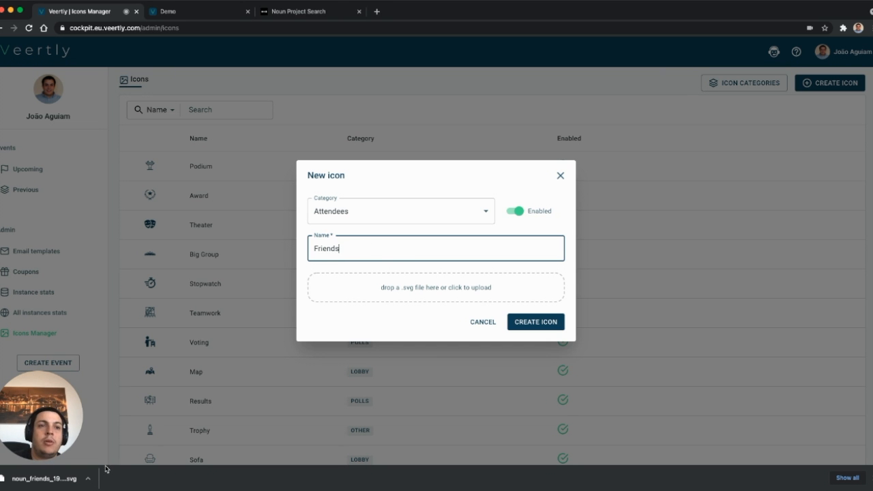
Upload the downloaded noun_friends_1984819 (1).svg file for the Friends icon and create the icon
{"action": "left_click_drag", "start_coordinate": [61, 480], "coordinate": [402, 291]}
{"action": "left_click", "coordinate": [461, 306]}
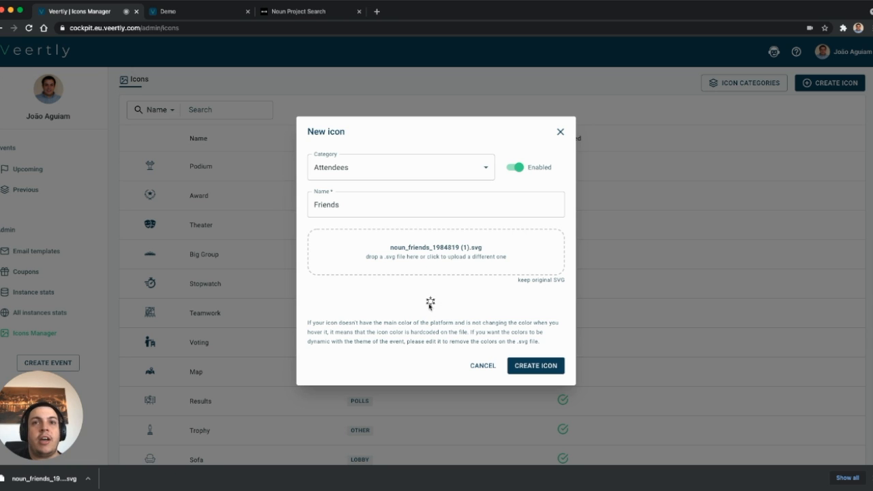
{"action": "left_click", "coordinate": [540, 365]}
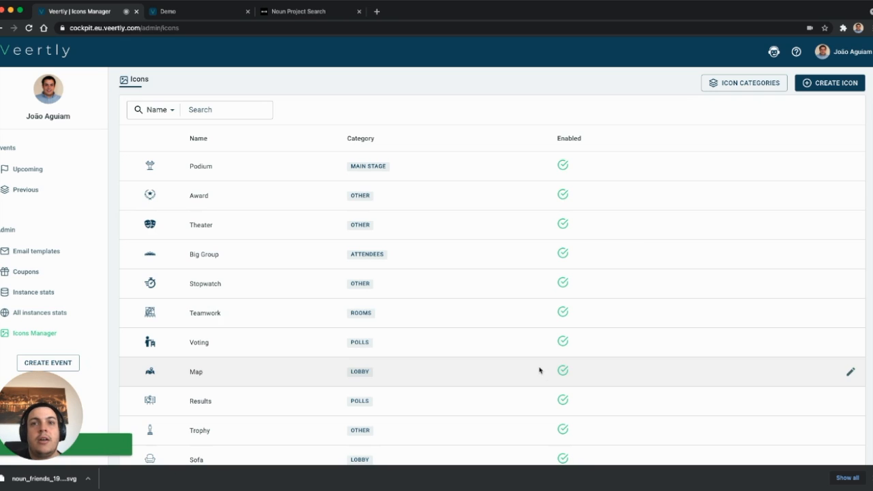
View the live Demo event lobby, then open the Demo event's Look & Feel settings in a separate browser tab
{"action": "left_click", "coordinate": [182, 13]}
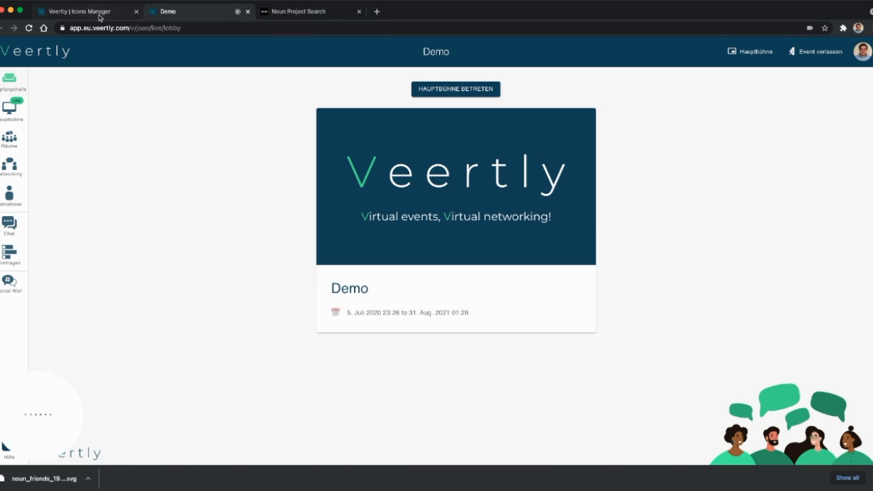
{"action": "left_click", "coordinate": [99, 13]}
{"action": "left_click", "coordinate": [31, 170]}
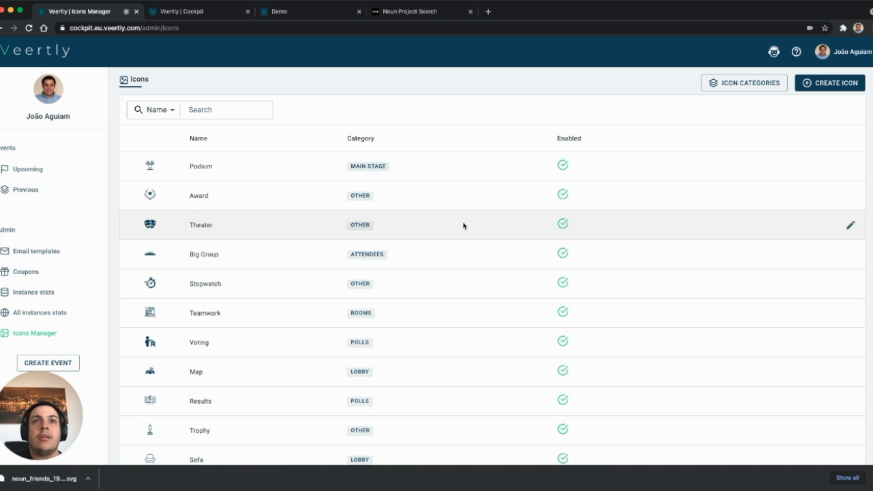
{"action": "left_click", "coordinate": [215, 12]}
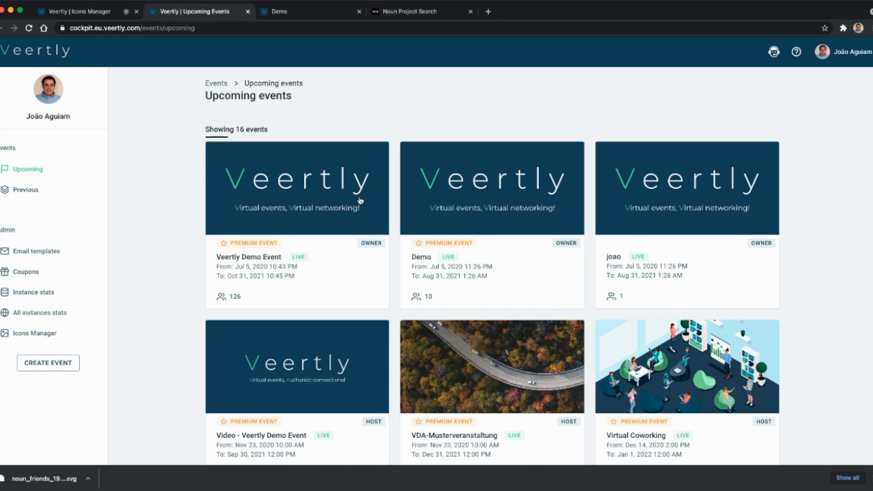
{"action": "left_click", "coordinate": [504, 267]}
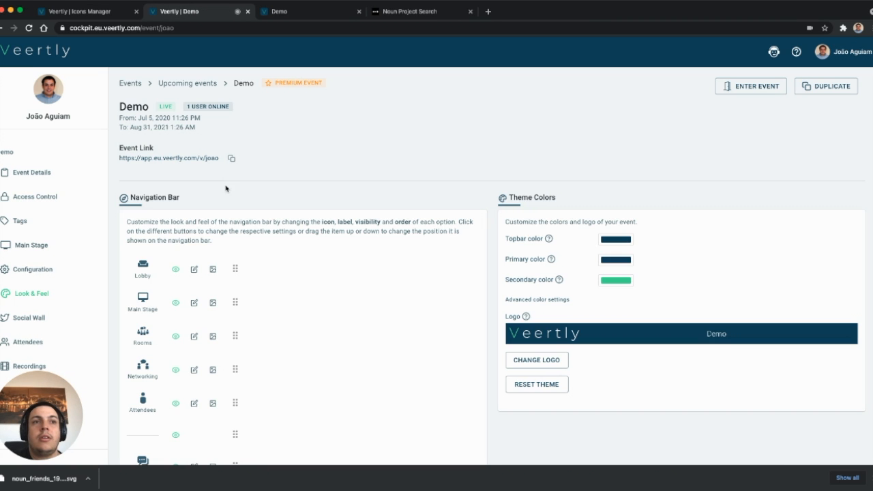
Change the Lobby item's icon in the navigation bar to the Friends icon from the Attendees category
{"action": "scroll", "coordinate": [160, 299], "scroll_direction": "down", "scroll_amount": 3}
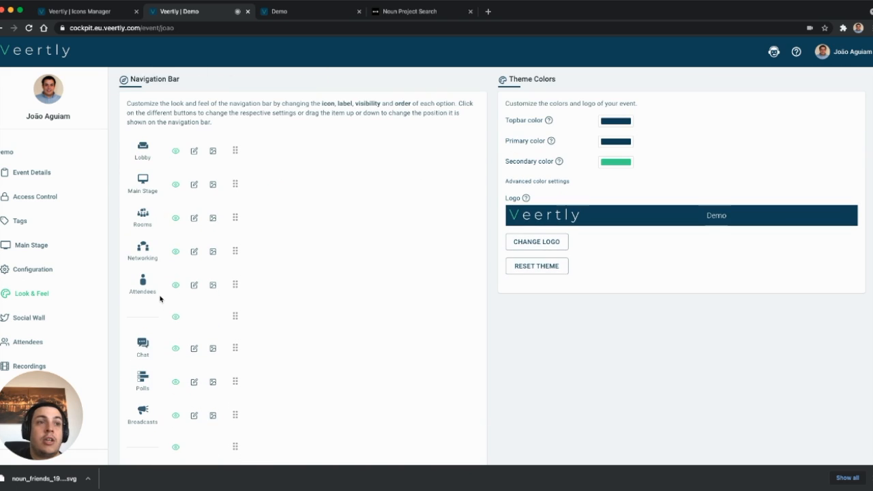
{"action": "left_click", "coordinate": [214, 151]}
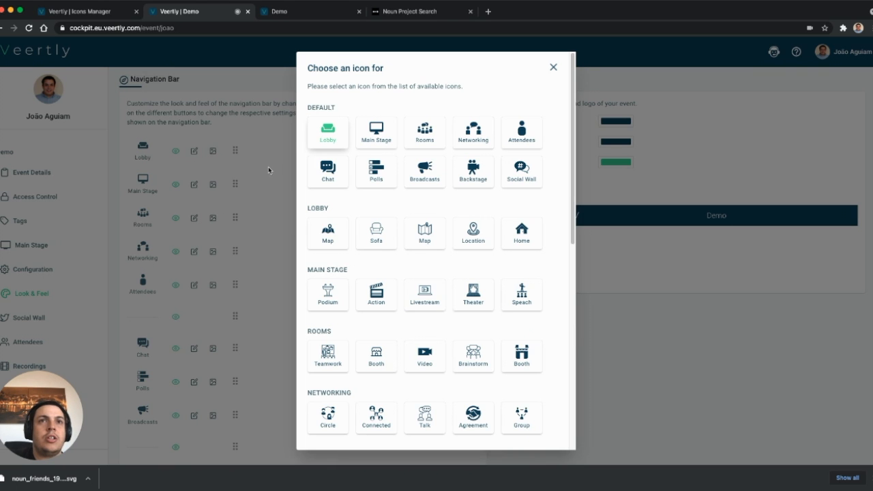
{"action": "scroll", "coordinate": [423, 327], "scroll_direction": "down", "scroll_amount": 4}
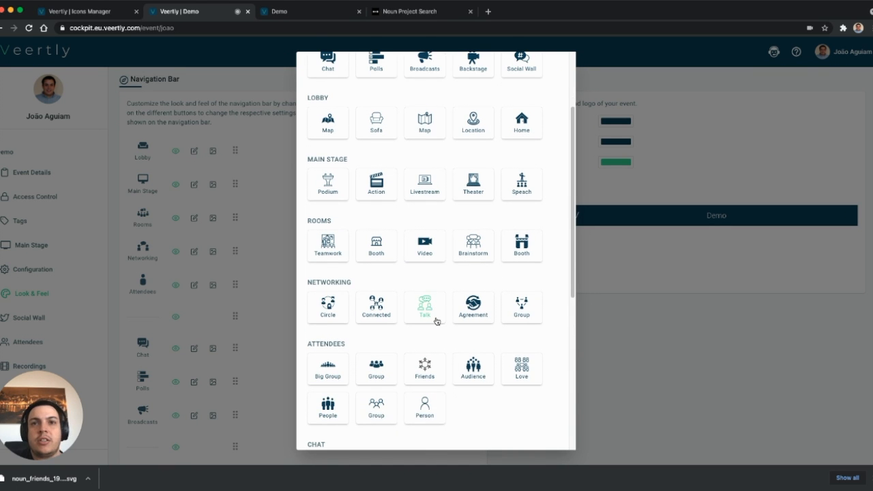
{"action": "scroll", "coordinate": [464, 327], "scroll_direction": "down", "scroll_amount": 1}
{"action": "scroll", "coordinate": [471, 324], "scroll_direction": "up", "scroll_amount": 5}
{"action": "scroll", "coordinate": [471, 325], "scroll_direction": "down", "scroll_amount": 8}
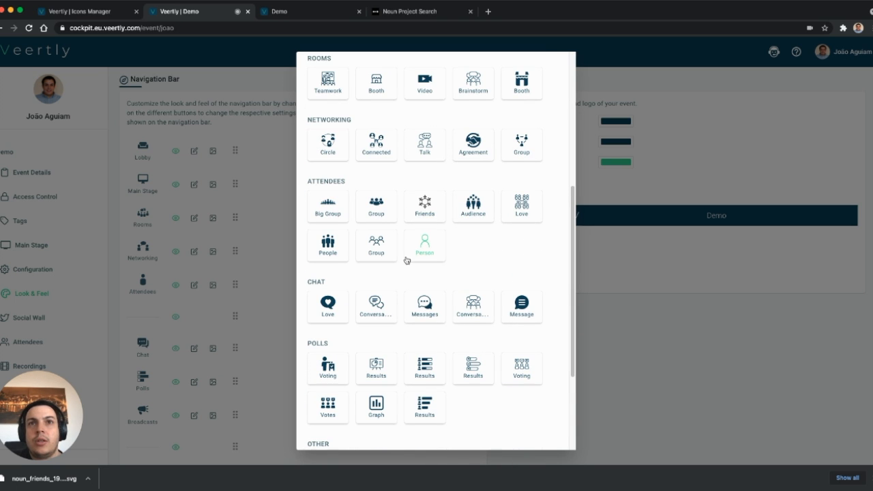
{"action": "left_click", "coordinate": [429, 204]}
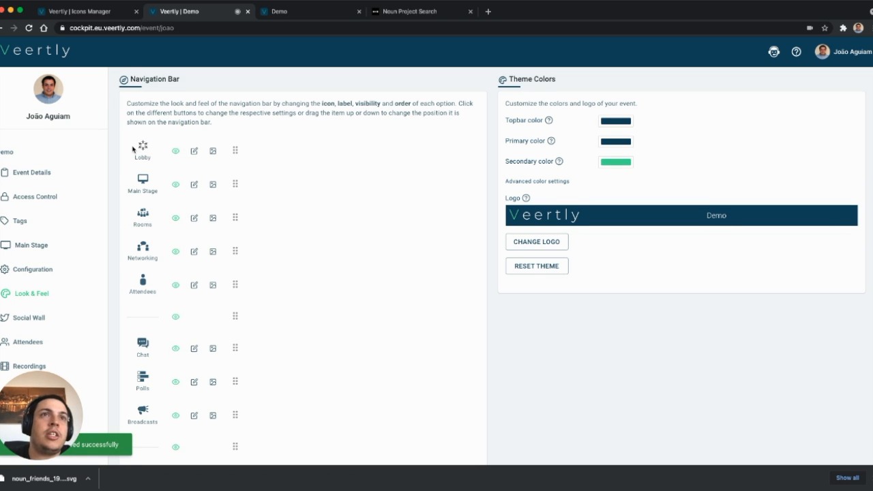
Check the navigation bar icons in the live Demo event by entering the main stage and returning to the lobby
{"action": "left_click", "coordinate": [293, 17]}
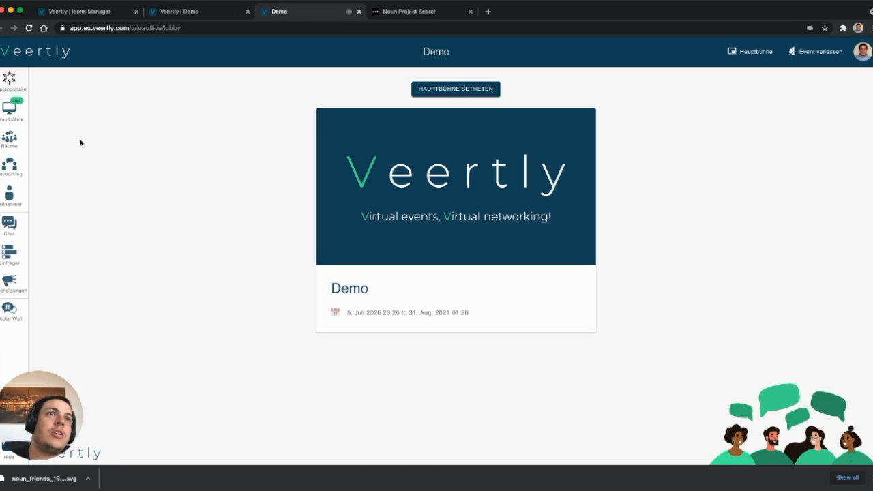
{"action": "left_click", "coordinate": [8, 114]}
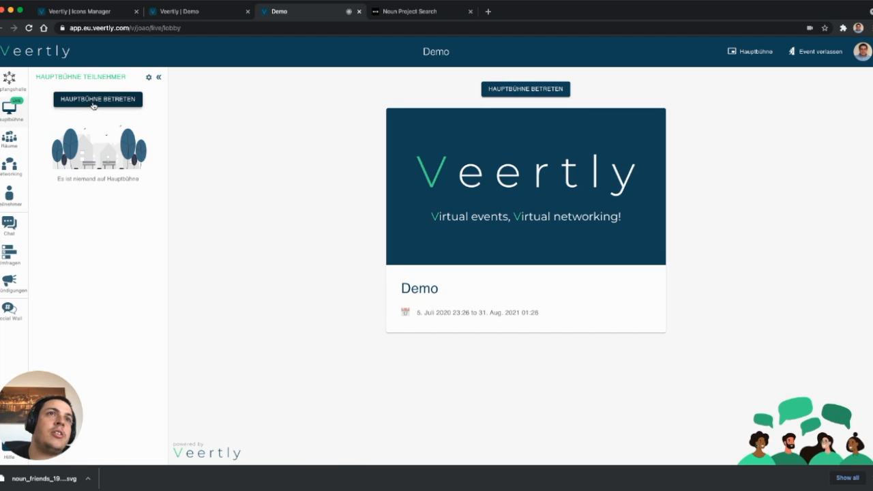
{"action": "left_click", "coordinate": [94, 104]}
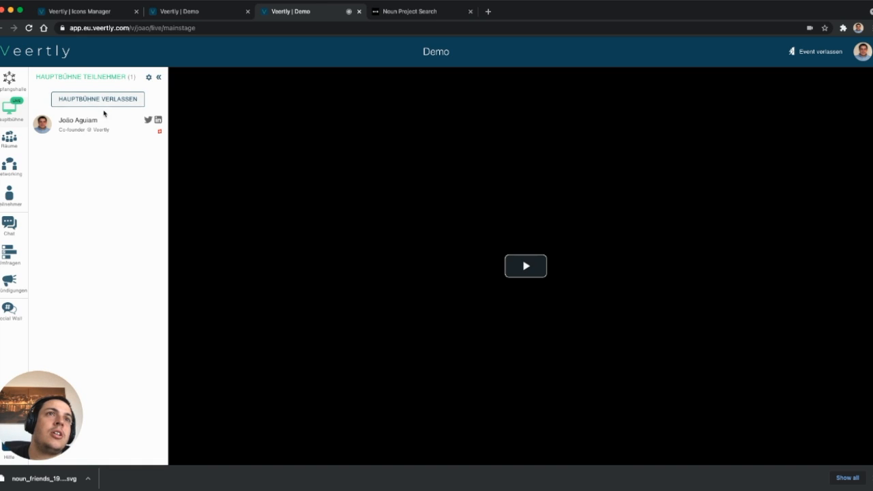
{"action": "left_click", "coordinate": [9, 80]}
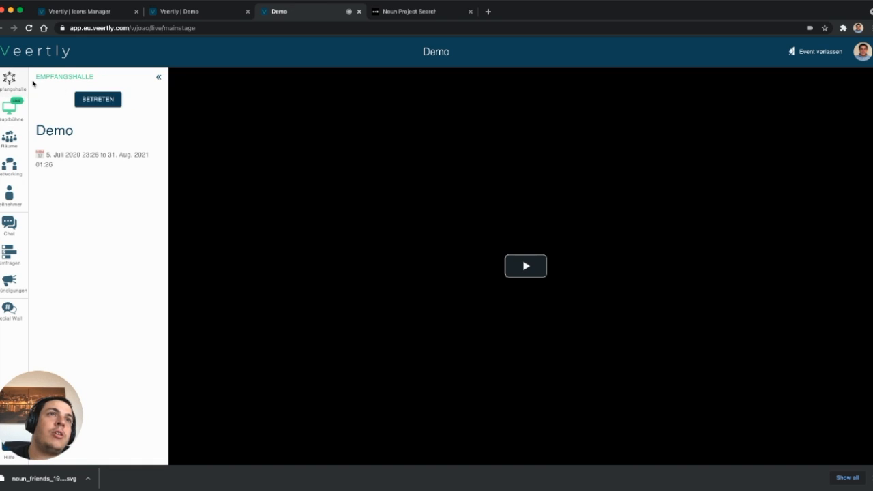
{"action": "left_click", "coordinate": [102, 101]}
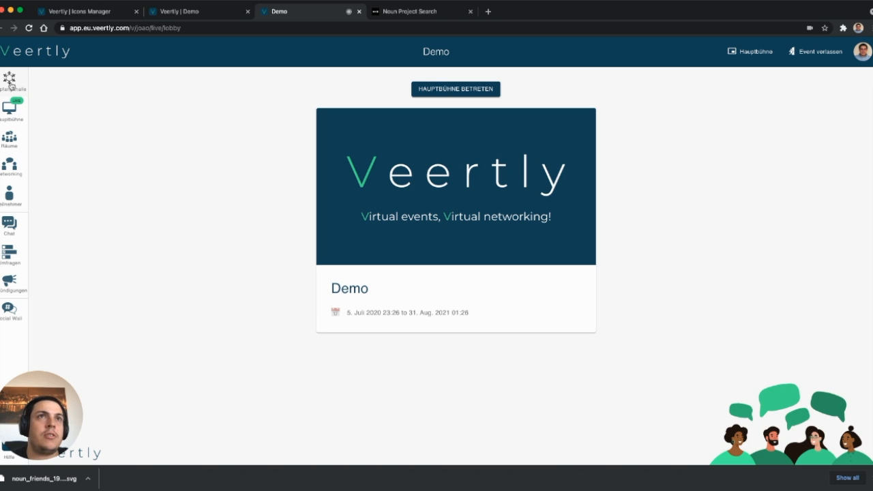
Download the friends icon of two people with arms around each other as SVG from the Noun Project
{"action": "left_click", "coordinate": [424, 19]}
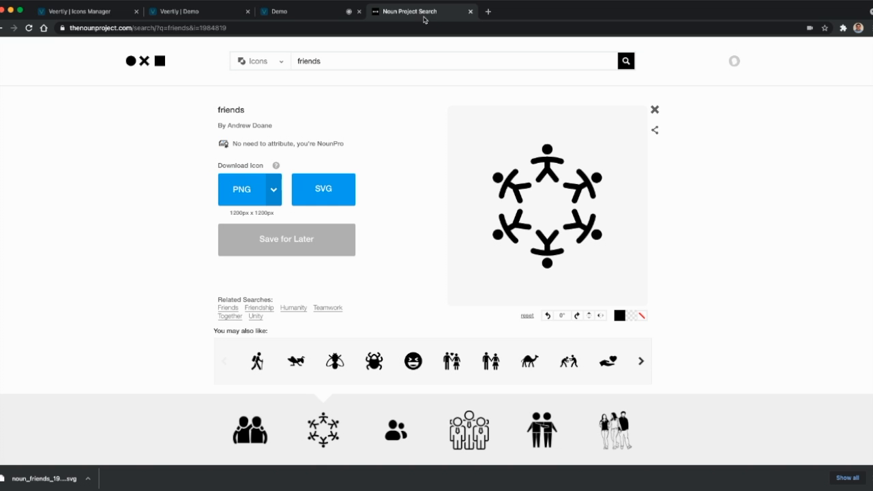
{"action": "scroll", "coordinate": [583, 273], "scroll_direction": "down", "scroll_amount": 3}
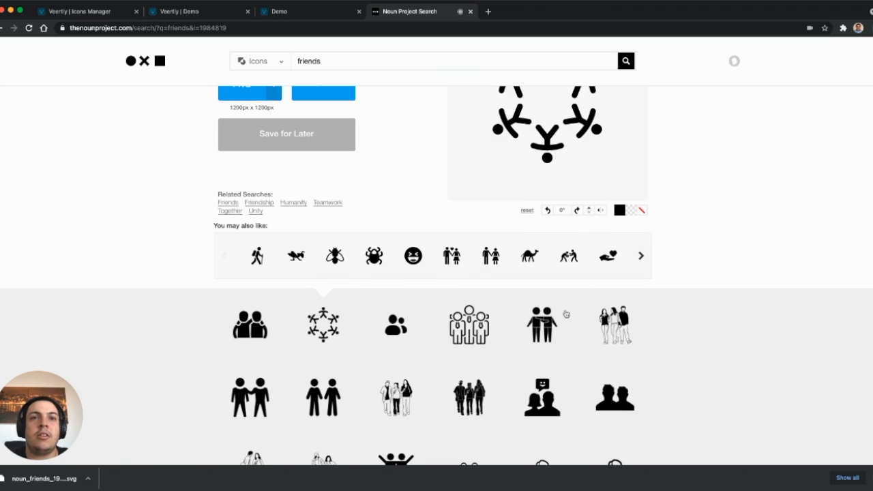
{"action": "left_click", "coordinate": [253, 323]}
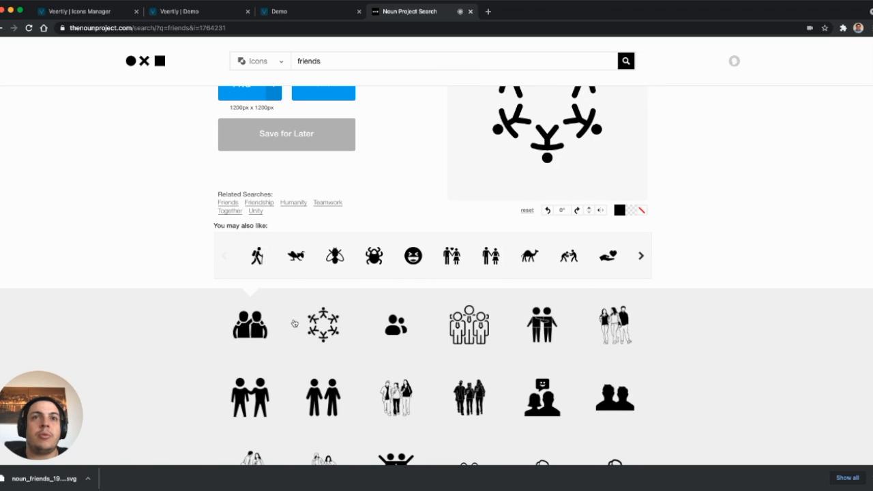
{"action": "left_click", "coordinate": [345, 192]}
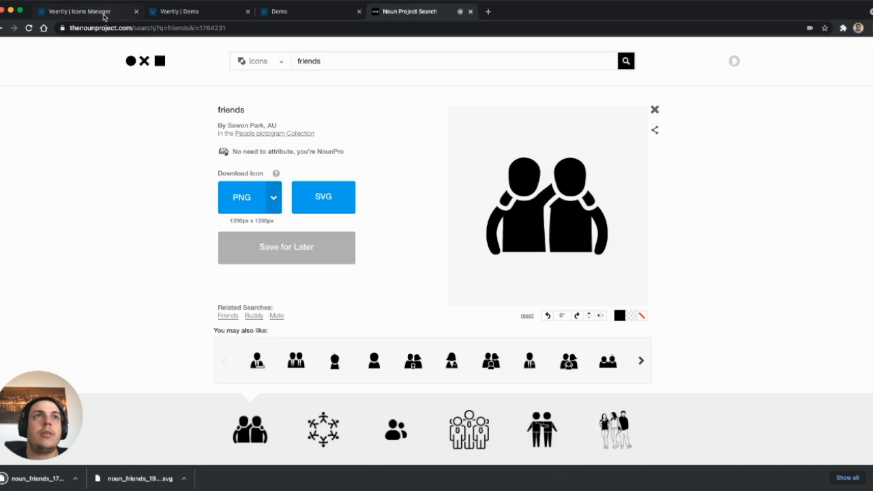
Browse the Icons Manager list, filter the icons by name with "Fr", and clear the filter again
{"action": "left_click", "coordinate": [104, 13]}
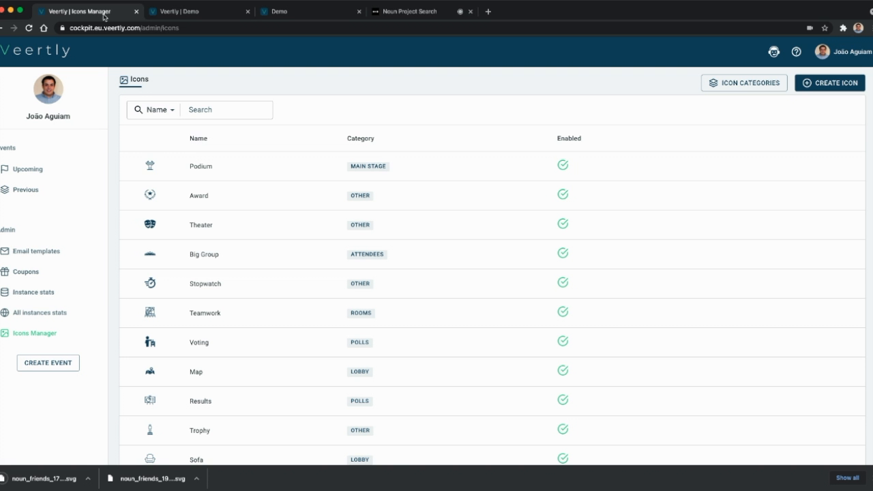
{"action": "scroll", "coordinate": [245, 191], "scroll_direction": "down", "scroll_amount": 2}
{"action": "scroll", "coordinate": [250, 197], "scroll_direction": "up", "scroll_amount": 1}
{"action": "scroll", "coordinate": [249, 197], "scroll_direction": "down", "scroll_amount": 3}
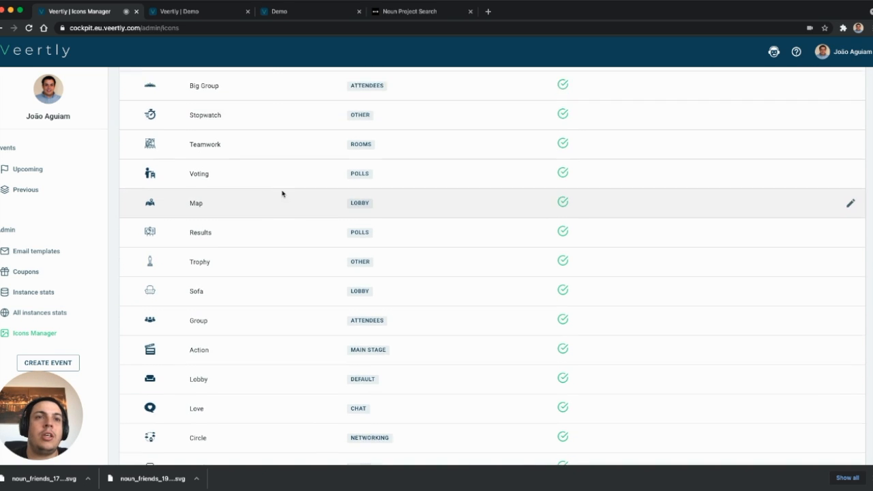
{"action": "scroll", "coordinate": [282, 194], "scroll_direction": "up", "scroll_amount": 3}
{"action": "left_click", "coordinate": [161, 95]}
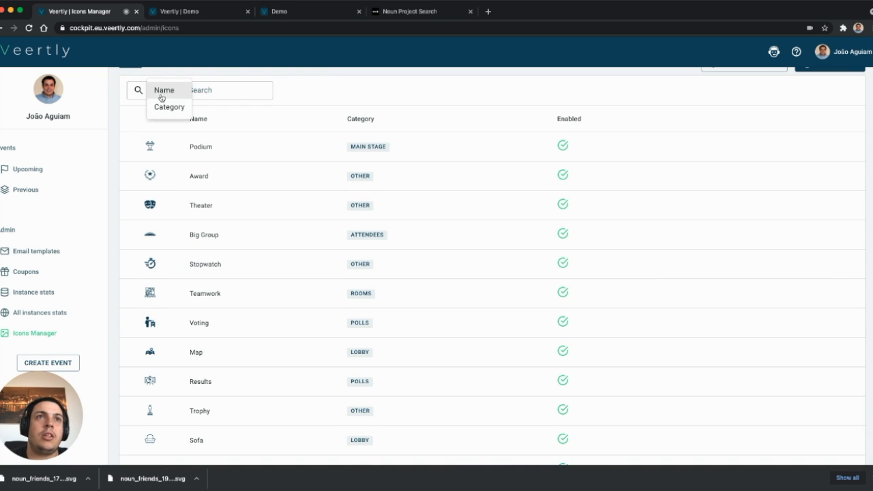
{"action": "left_click", "coordinate": [164, 90]}
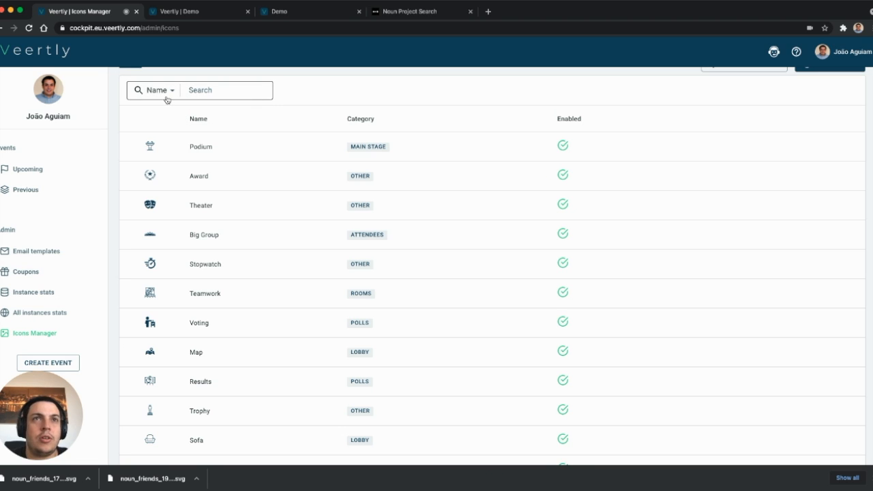
{"action": "left_click", "coordinate": [206, 92]}
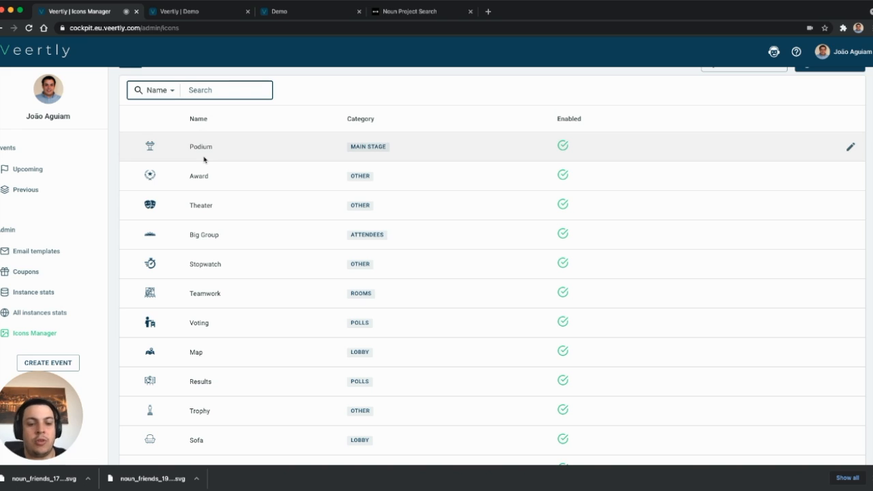
{"action": "type", "text": "Fr"}
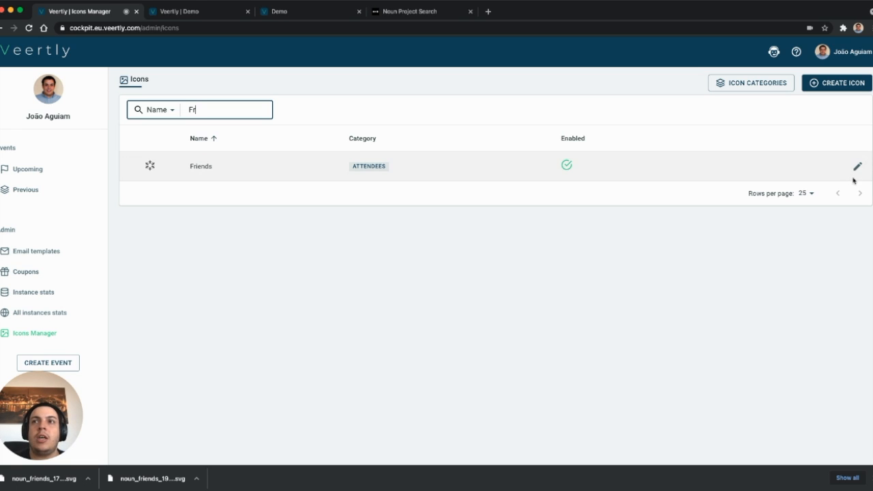
{"action": "double_click", "coordinate": [225, 113]}
{"action": "key", "text": "BackSpace"}
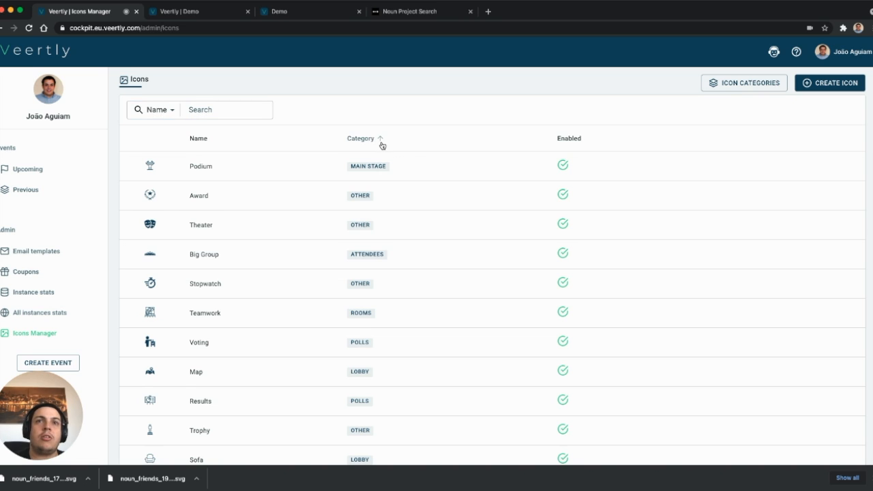
Sort the icons list by category and look through the sorted entries
{"action": "left_click", "coordinate": [376, 141]}
{"action": "scroll", "coordinate": [526, 316], "scroll_direction": "down", "scroll_amount": 5}
{"action": "scroll", "coordinate": [525, 316], "scroll_direction": "down", "scroll_amount": 2}
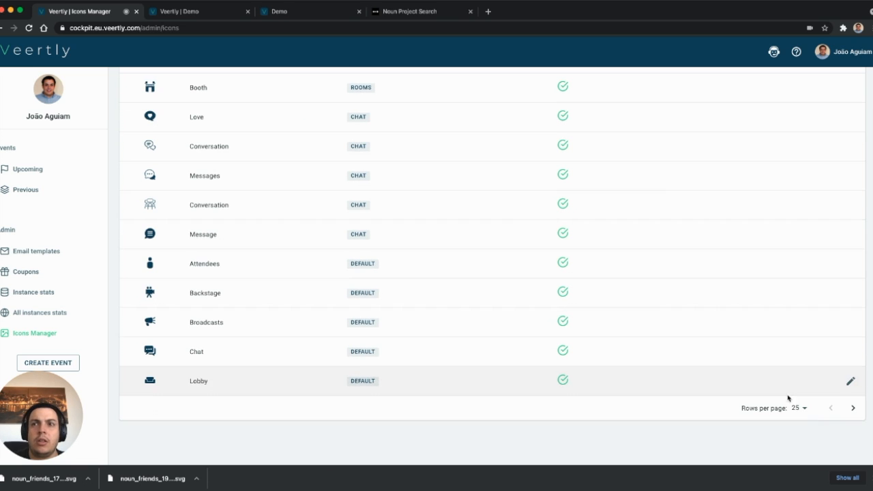
{"action": "scroll", "coordinate": [566, 337], "scroll_direction": "up", "scroll_amount": 10}
Find the Friends icon with the name filter "Frie", replace its file with noun_friends_1764231.svg, and check it in the live Demo event lobby
{"action": "left_click", "coordinate": [220, 110]}
{"action": "type", "text": "Frie"}
{"action": "left_click", "coordinate": [858, 167]}
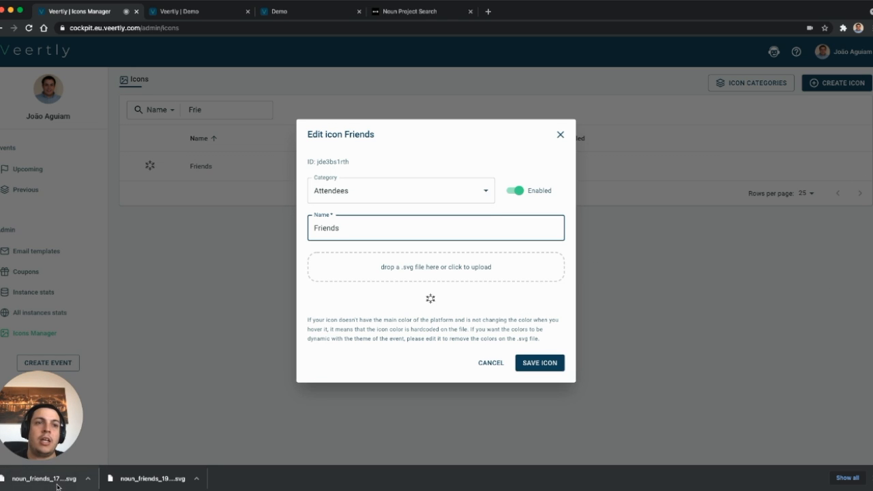
{"action": "left_click_drag", "start_coordinate": [68, 478], "coordinate": [427, 269]}
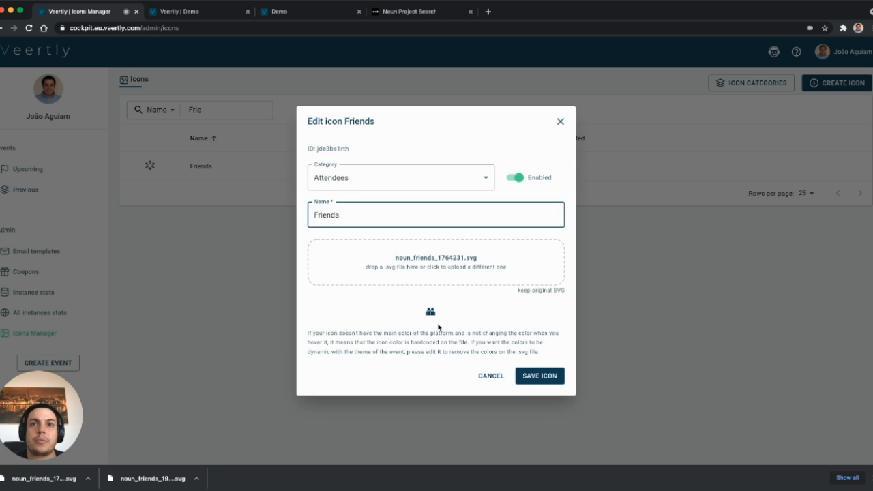
{"action": "left_click", "coordinate": [534, 377]}
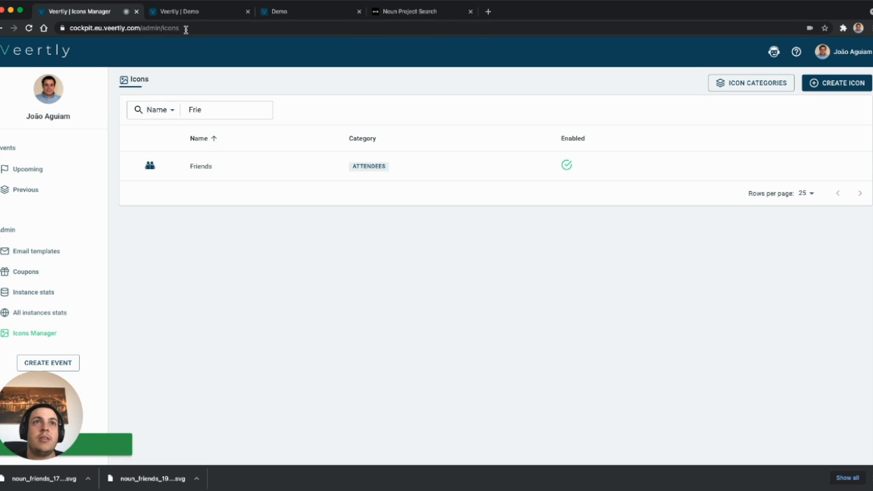
{"action": "left_click", "coordinate": [299, 12]}
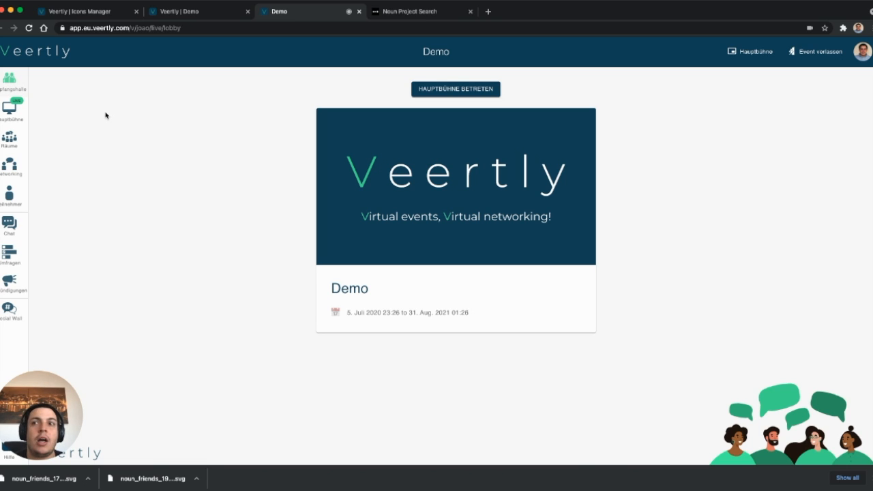
Review the icon categories in the Icons Manager and read the confirmation for deleting the Polls category, declining the deletion
{"action": "left_click", "coordinate": [90, 13]}
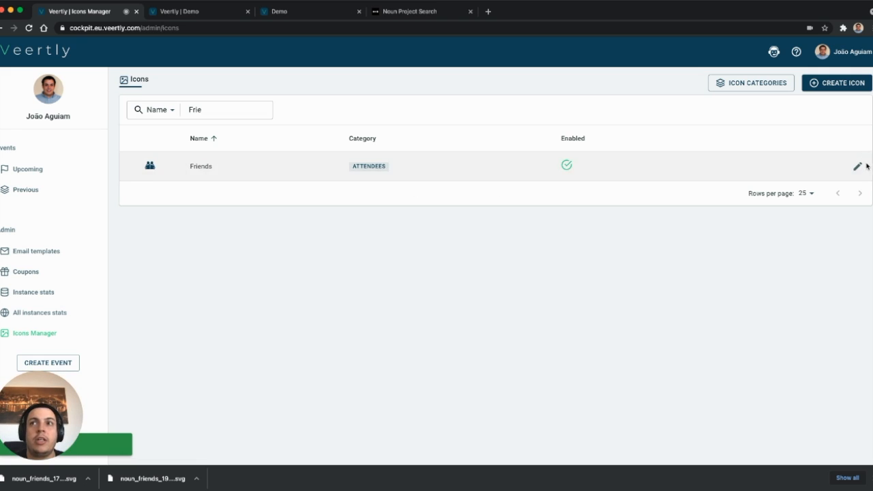
{"action": "left_click", "coordinate": [743, 82]}
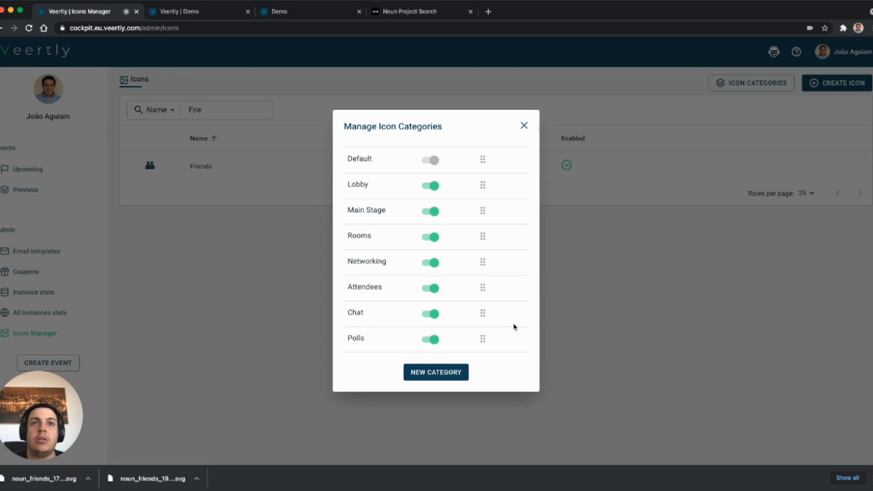
{"action": "mouse_move", "coordinate": [508, 343]}
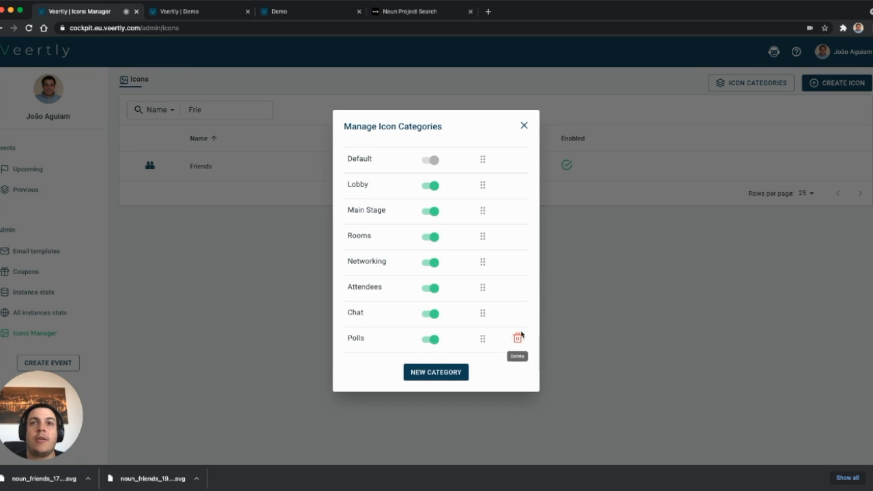
{"action": "left_click", "coordinate": [518, 340]}
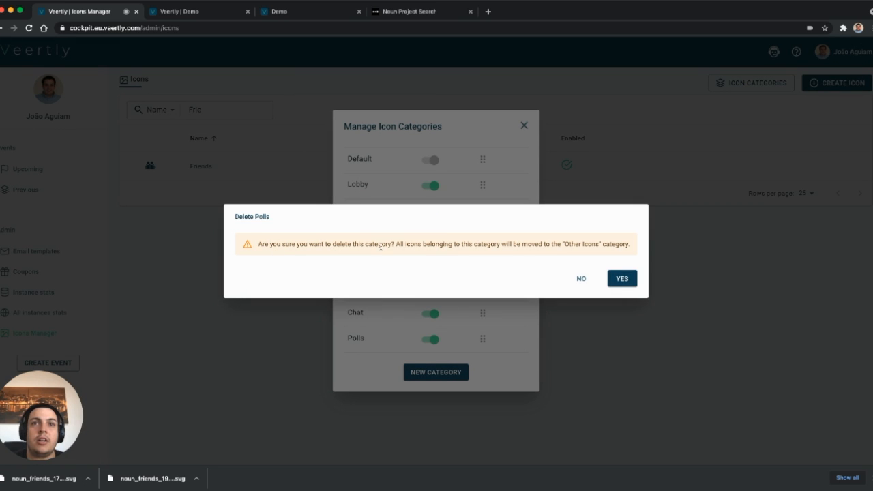
{"action": "left_click_drag", "start_coordinate": [398, 244], "coordinate": [620, 240]}
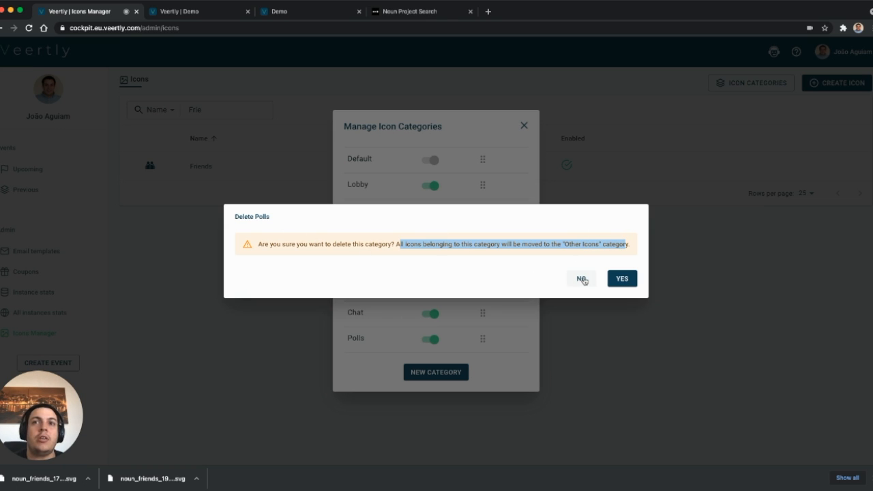
{"action": "left_click", "coordinate": [581, 279]}
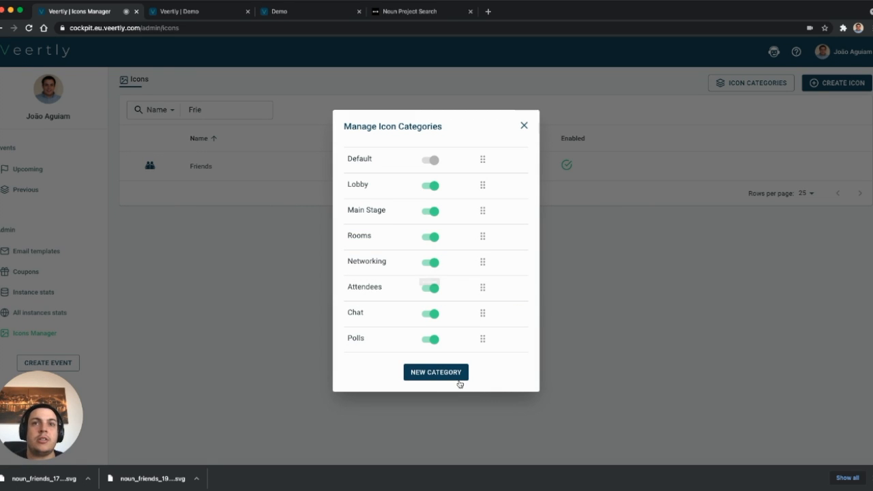
{"action": "left_click", "coordinate": [523, 125]}
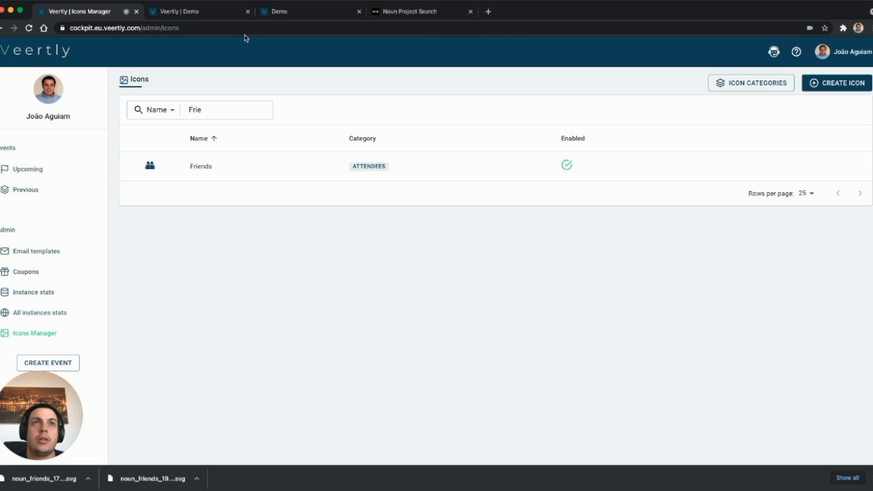
Examine the icons available per category for the Lobby item in the Demo event's navigation bar settings
{"action": "left_click", "coordinate": [228, 12]}
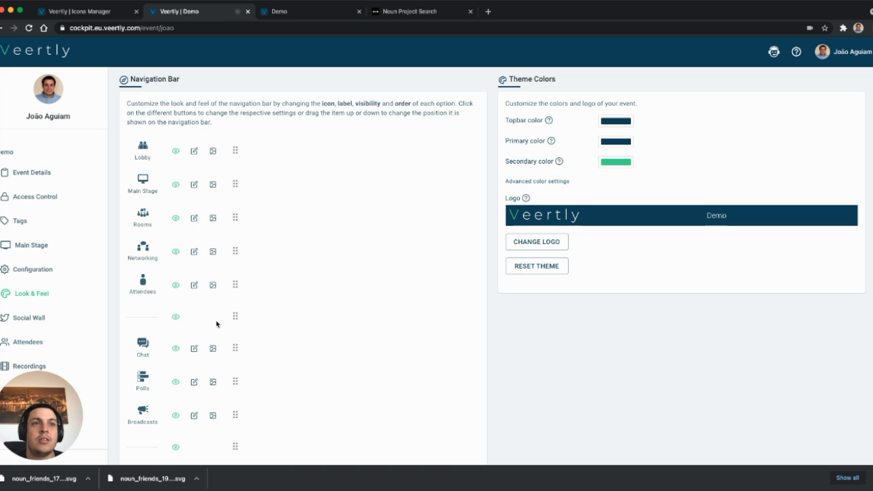
{"action": "left_click", "coordinate": [213, 151]}
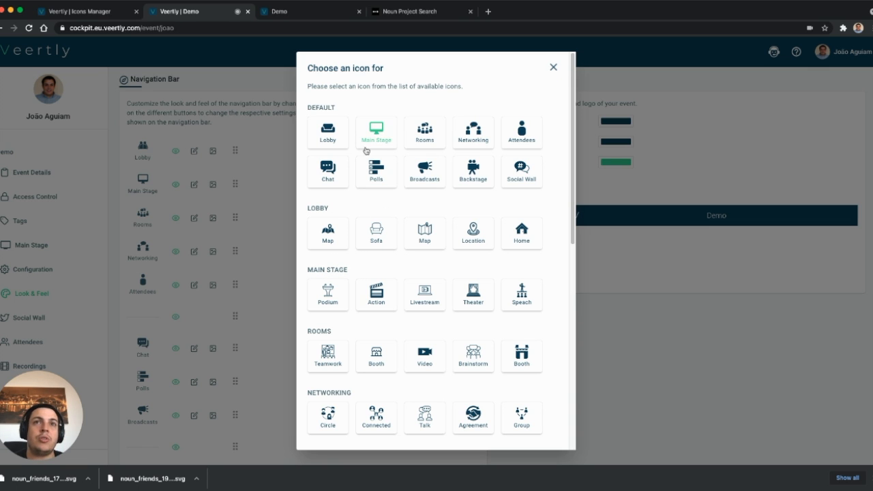
{"action": "scroll", "coordinate": [413, 217], "scroll_direction": "down", "scroll_amount": 3}
{"action": "scroll", "coordinate": [414, 224], "scroll_direction": "down", "scroll_amount": 5}
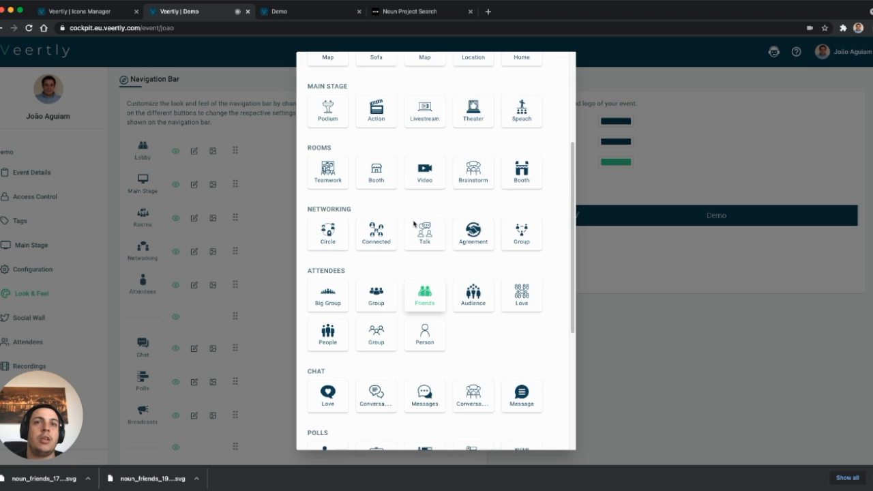
{"action": "scroll", "coordinate": [413, 223], "scroll_direction": "down", "scroll_amount": 3}
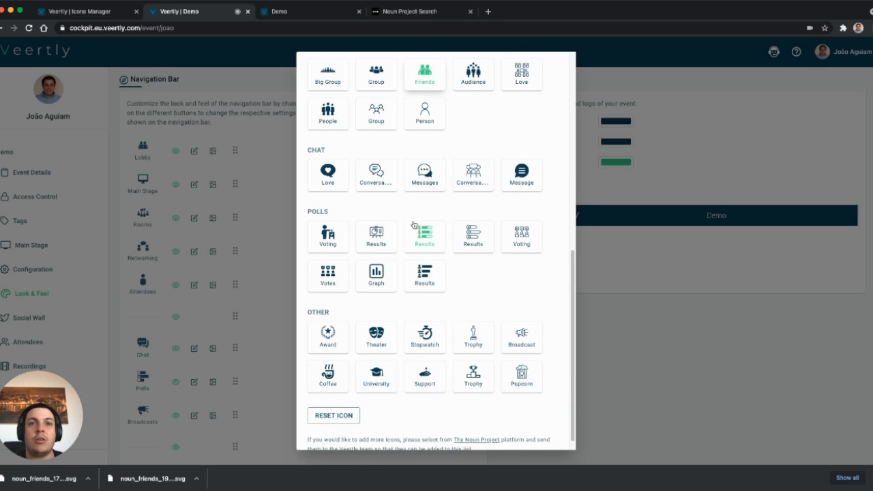
{"action": "scroll", "coordinate": [427, 242], "scroll_direction": "down", "scroll_amount": 1}
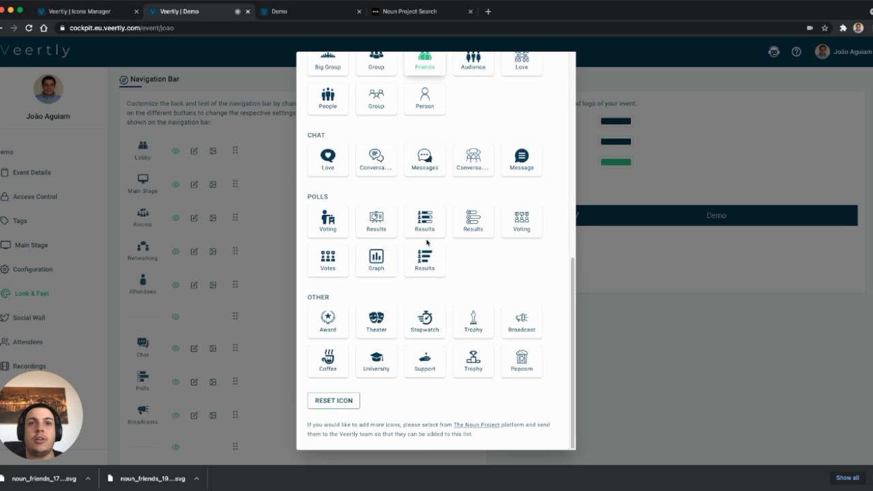
{"action": "scroll", "coordinate": [515, 210], "scroll_direction": "up", "scroll_amount": 1}
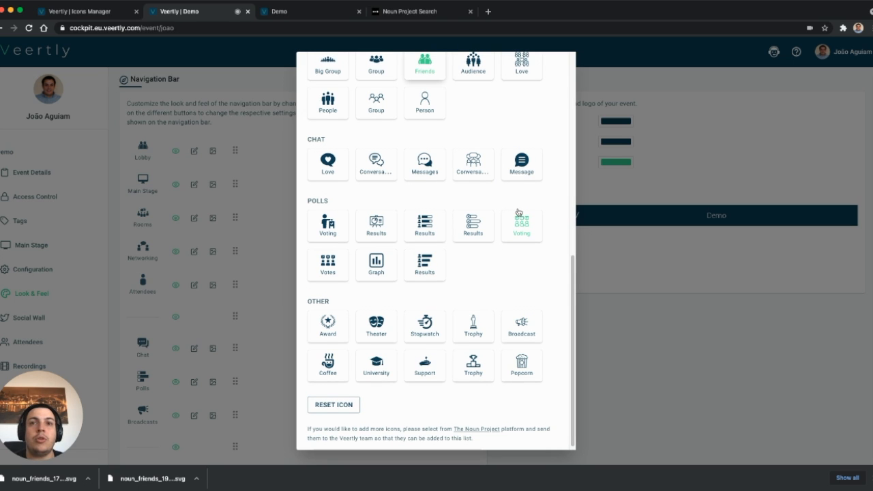
{"action": "scroll", "coordinate": [518, 212], "scroll_direction": "up", "scroll_amount": 1}
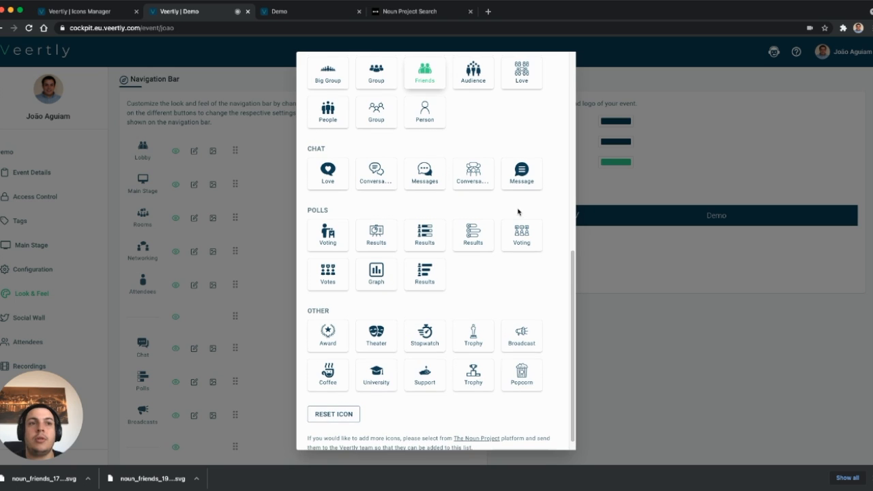